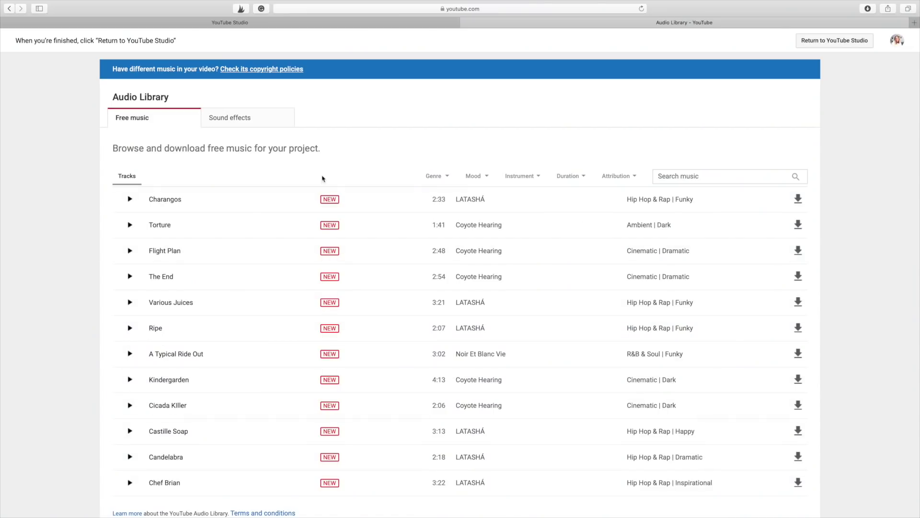
Step: Browse the Audio Library's sound effects and free music, then close it and open the Videos list
click(250, 121)
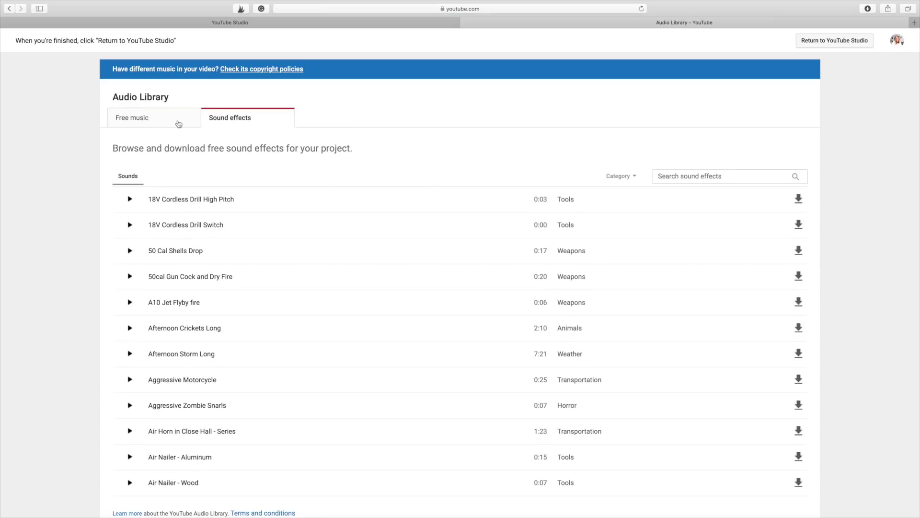
click(178, 124)
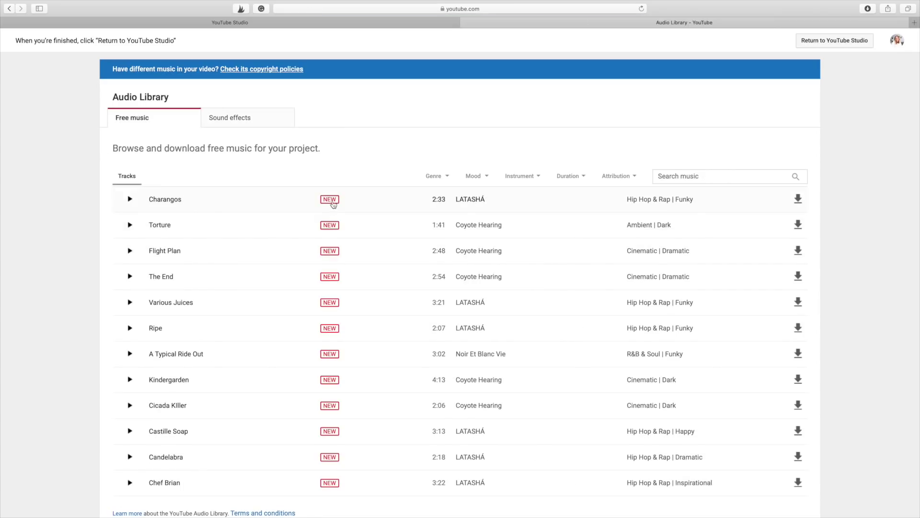
scroll(323, 233, down, 2)
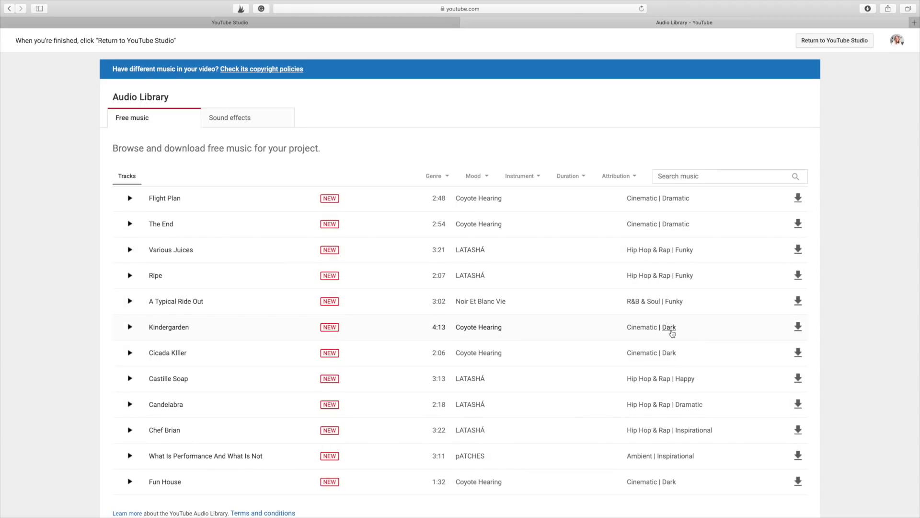
scroll(649, 345, down, 2)
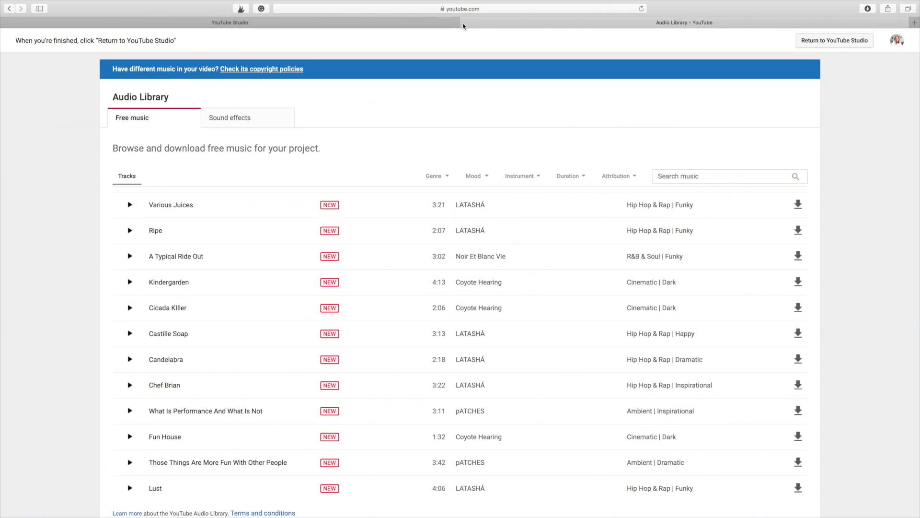
click(463, 23)
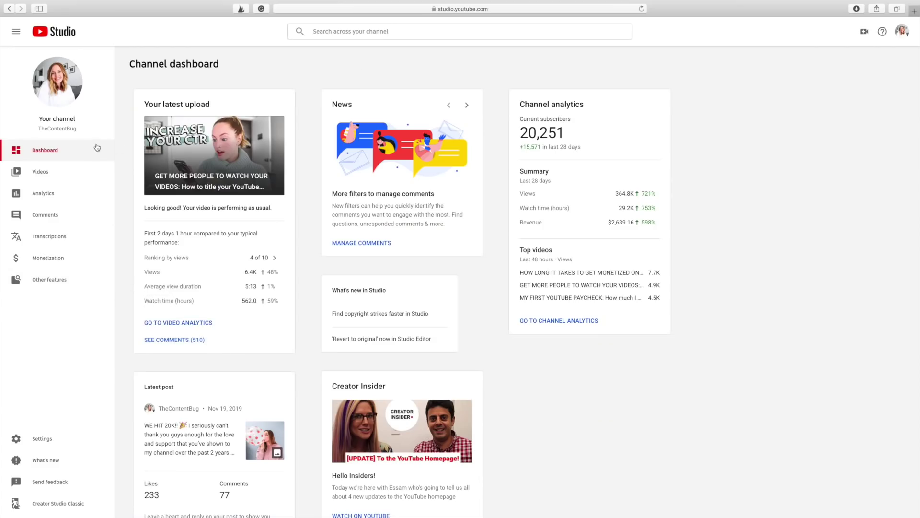
click(62, 175)
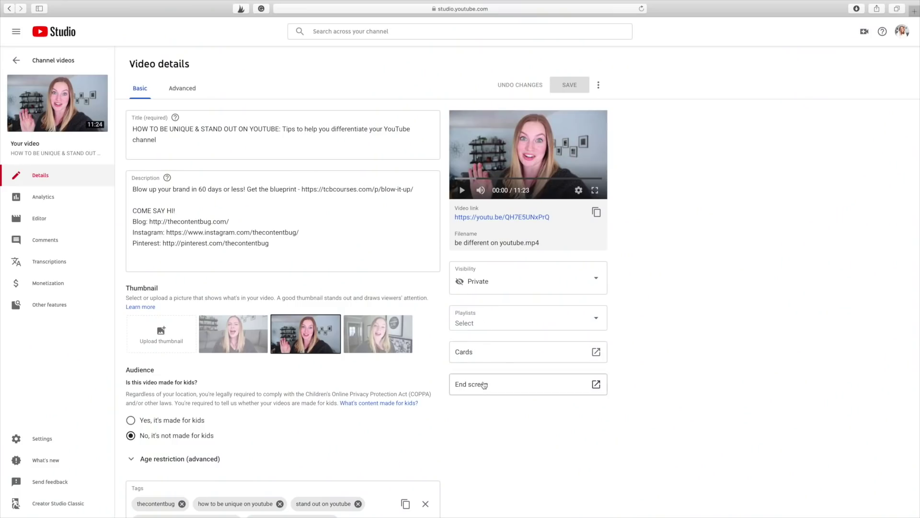
Step: Switch to classic Creator Studio and bring up the Import end screen dialog
click(37, 508)
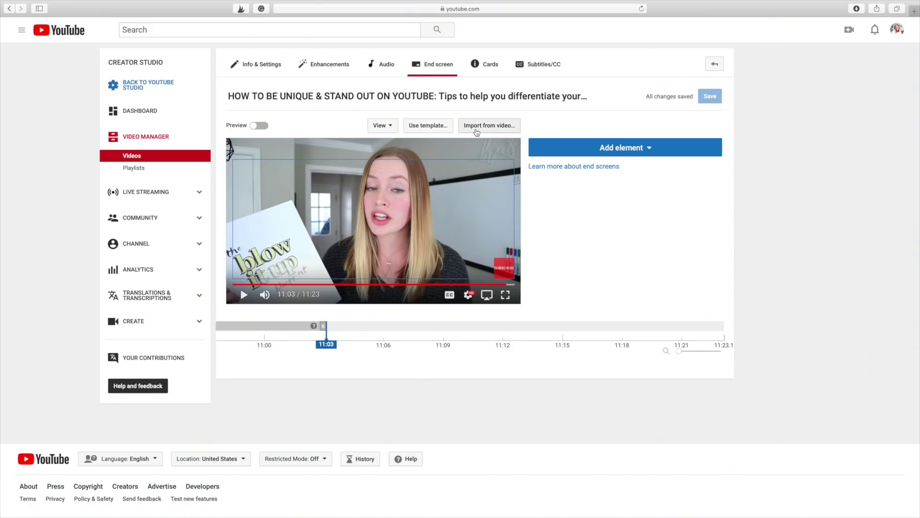
click(489, 128)
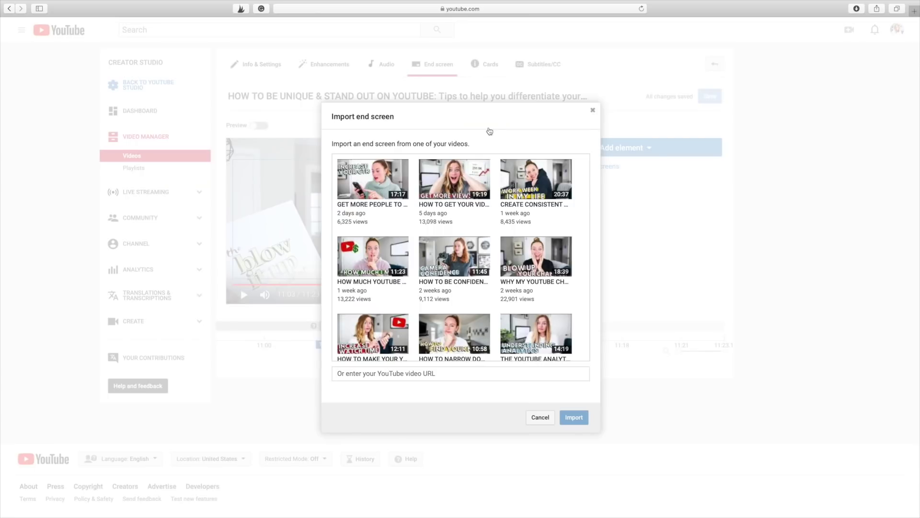
Step: Import the first video's end screen and preview its elements at 11:13
click(385, 186)
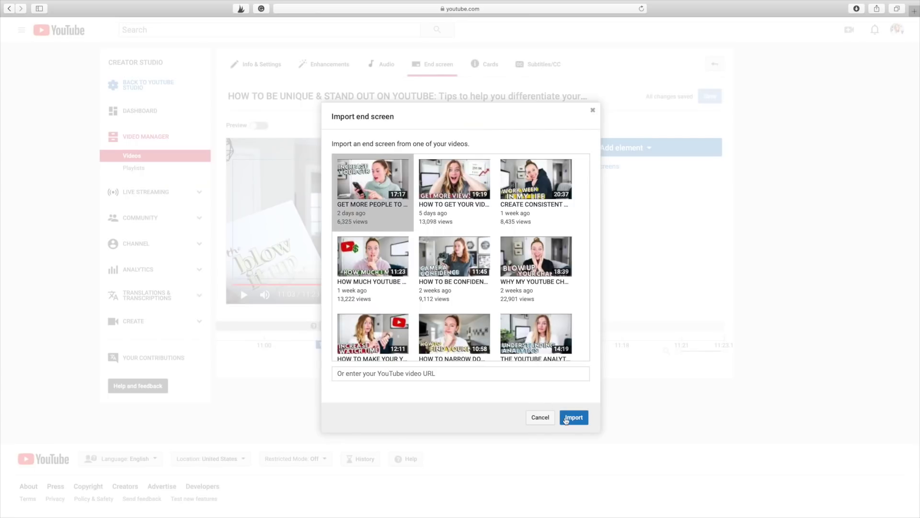
click(568, 419)
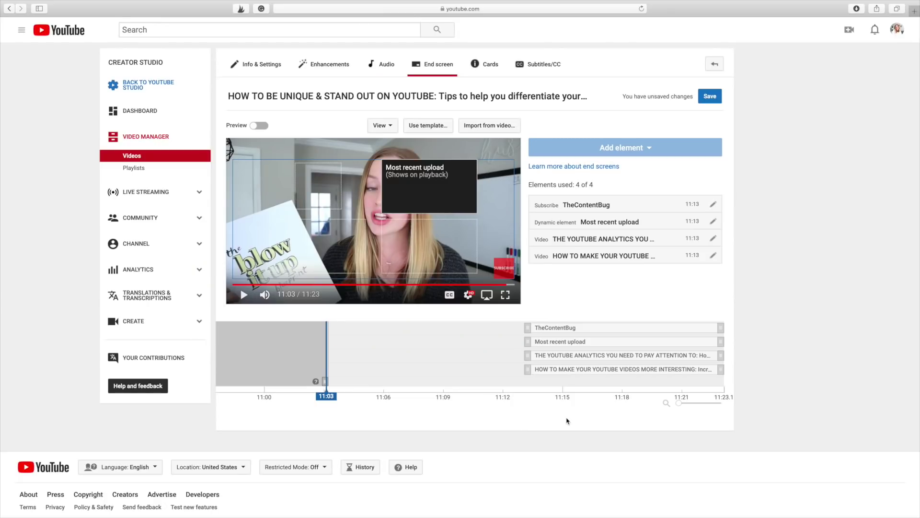
click(525, 380)
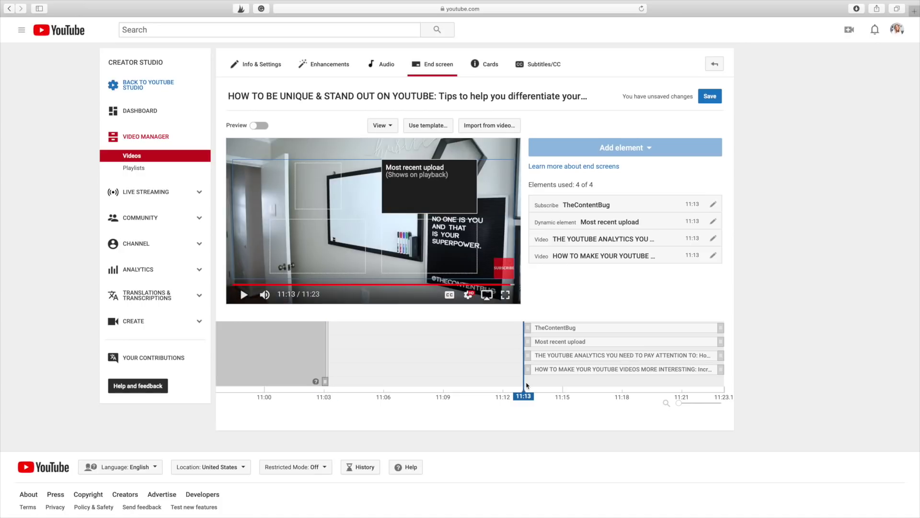
click(526, 384)
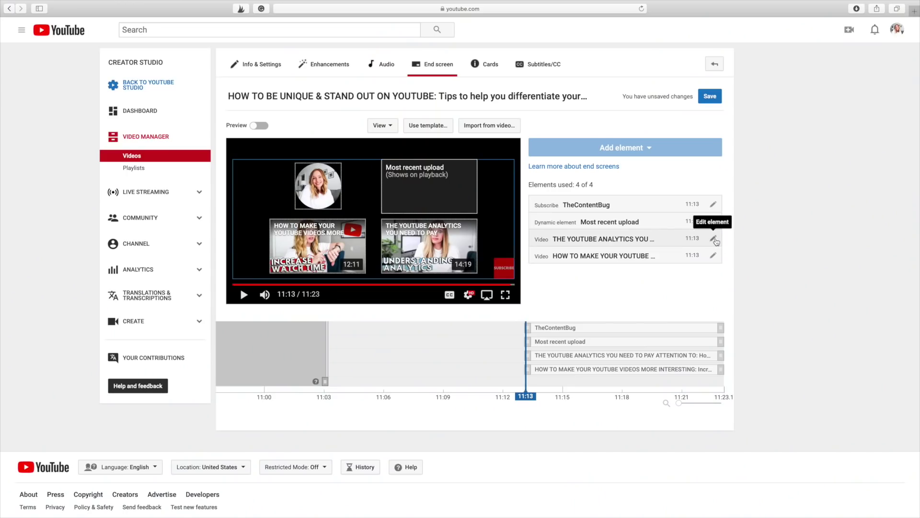
Step: Reassign the third end-screen video element to a new video and save the choice
click(714, 239)
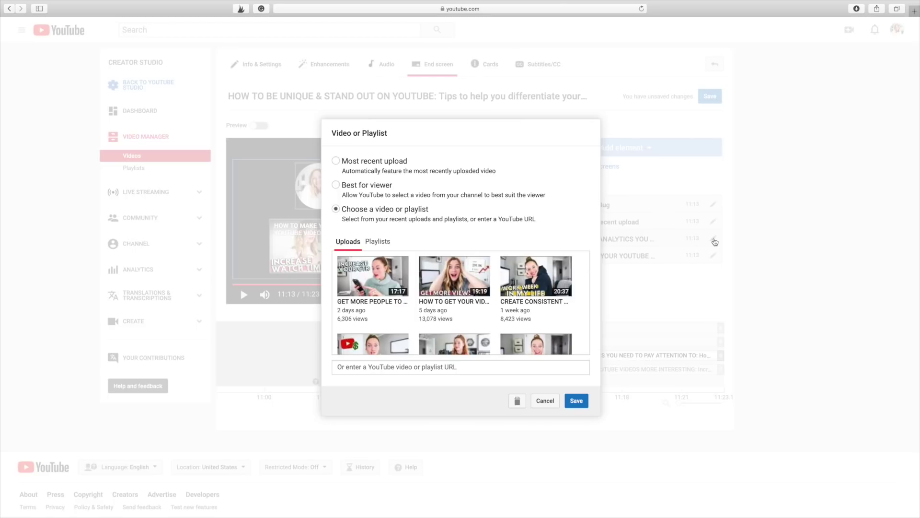
scroll(456, 307, down, 2)
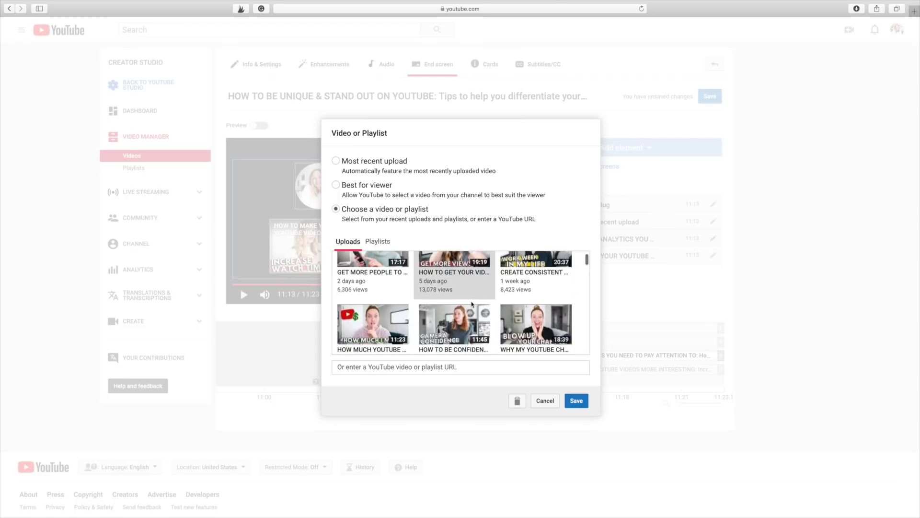
click(577, 401)
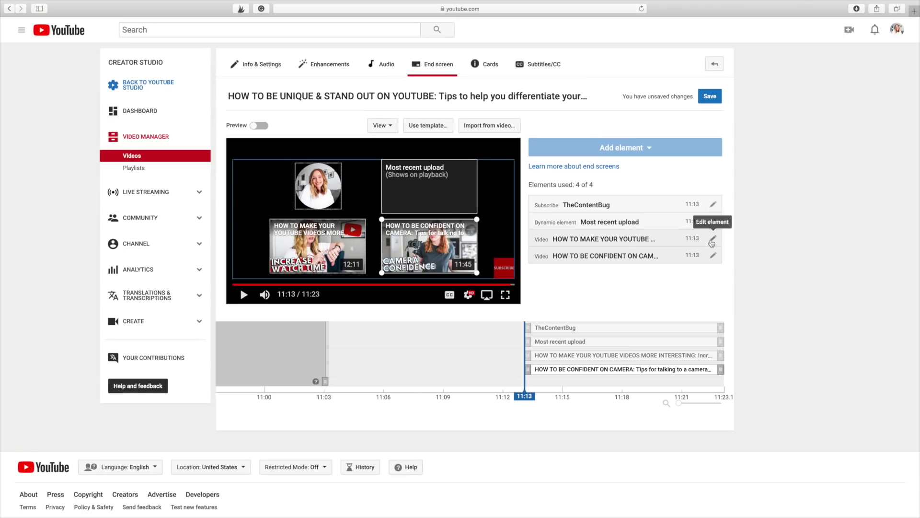
click(713, 239)
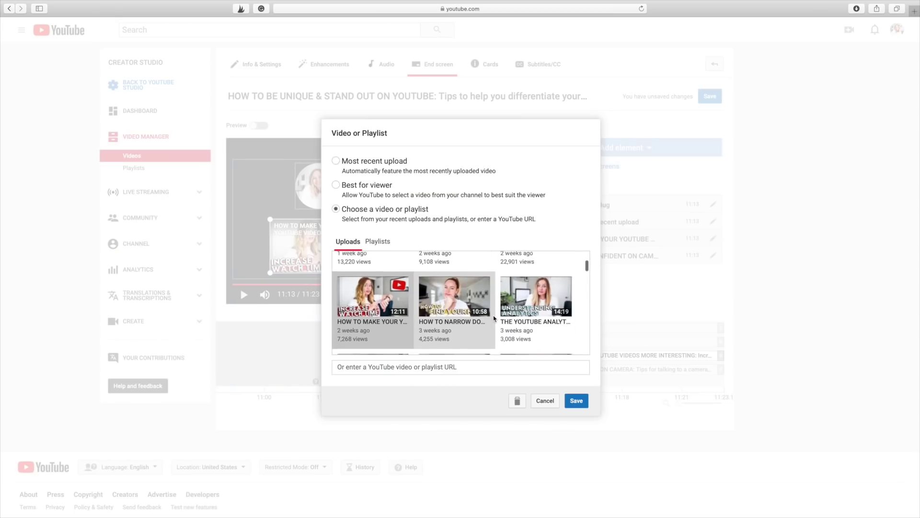
click(579, 405)
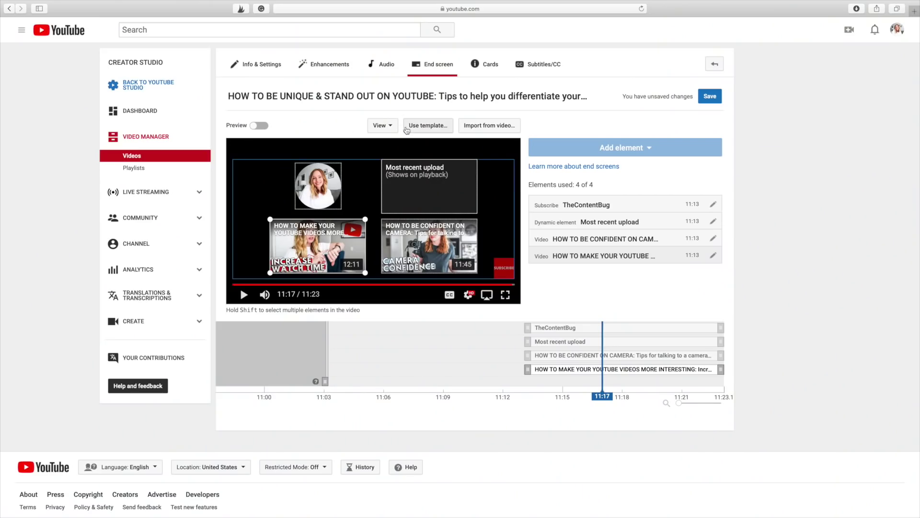
Step: Browse the end screen templates without applying one, then start deleting the Subscribe element
click(421, 129)
scroll(398, 257, down, 4)
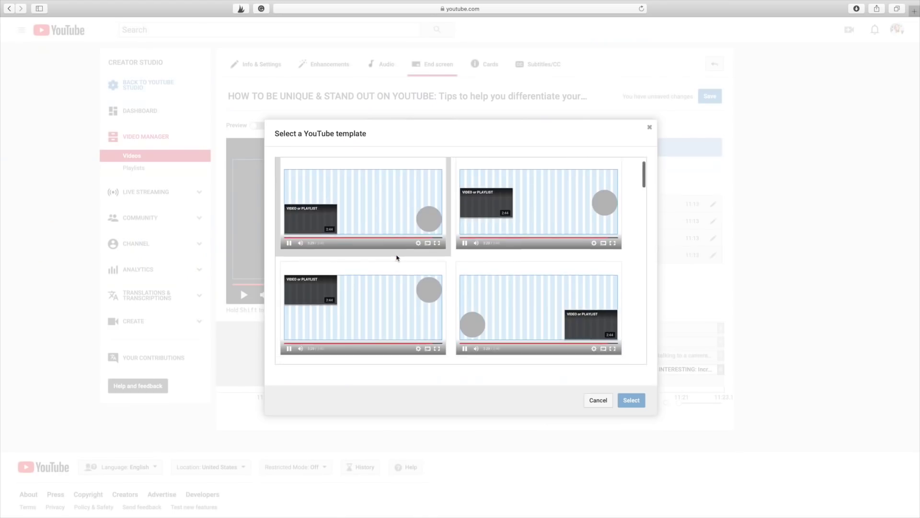
scroll(427, 256, down, 6)
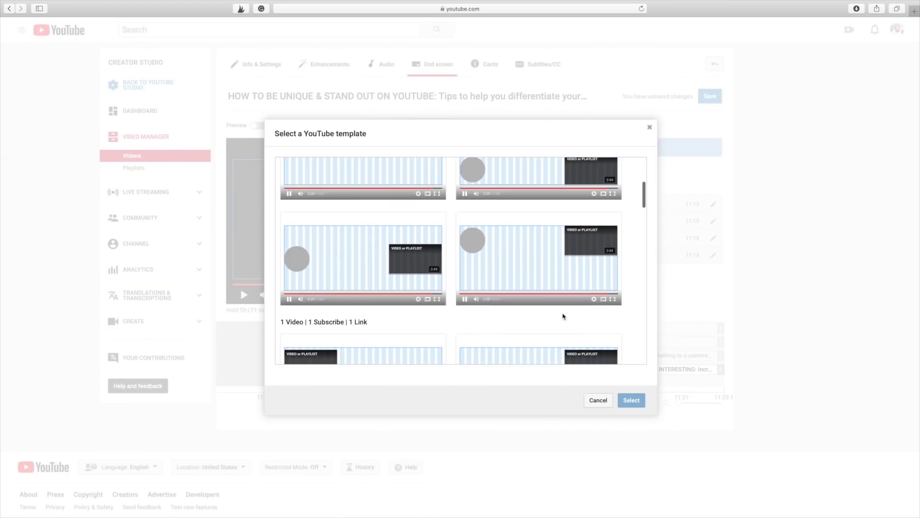
scroll(544, 281, down, 8)
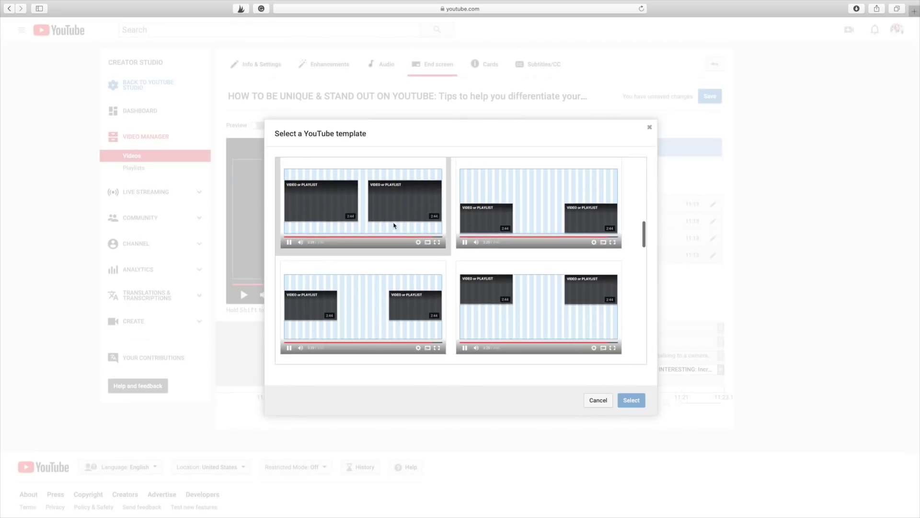
scroll(400, 228, down, 8)
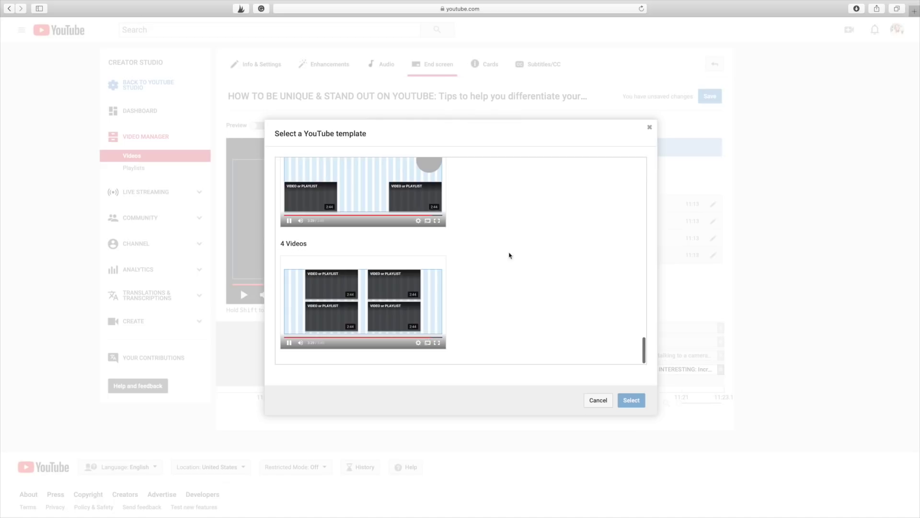
scroll(501, 261, up, 5)
scroll(490, 268, up, 2)
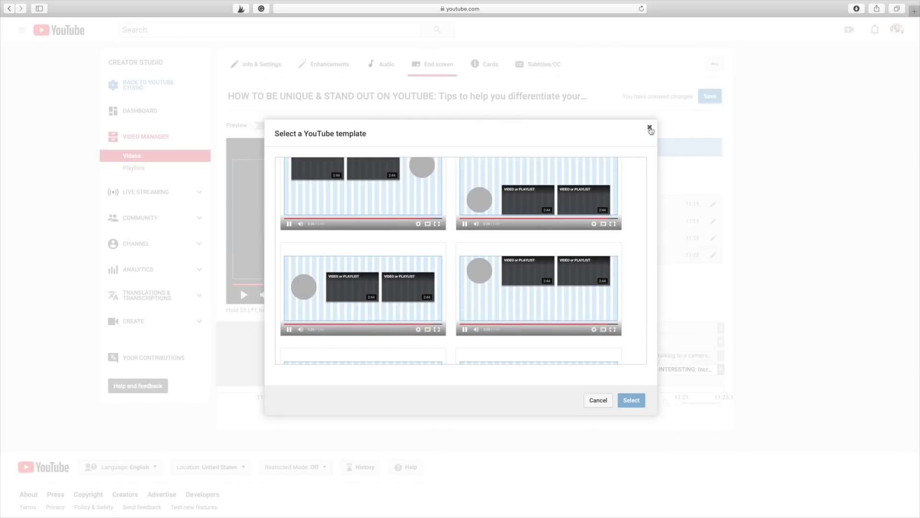
click(650, 130)
click(715, 206)
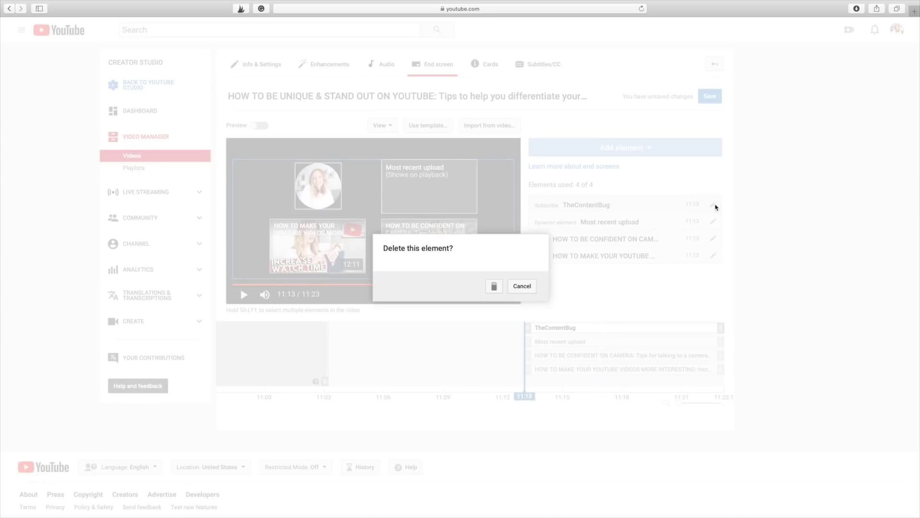
Step: Cancel the deletion so the Subscribe element stays on the end screen
click(522, 288)
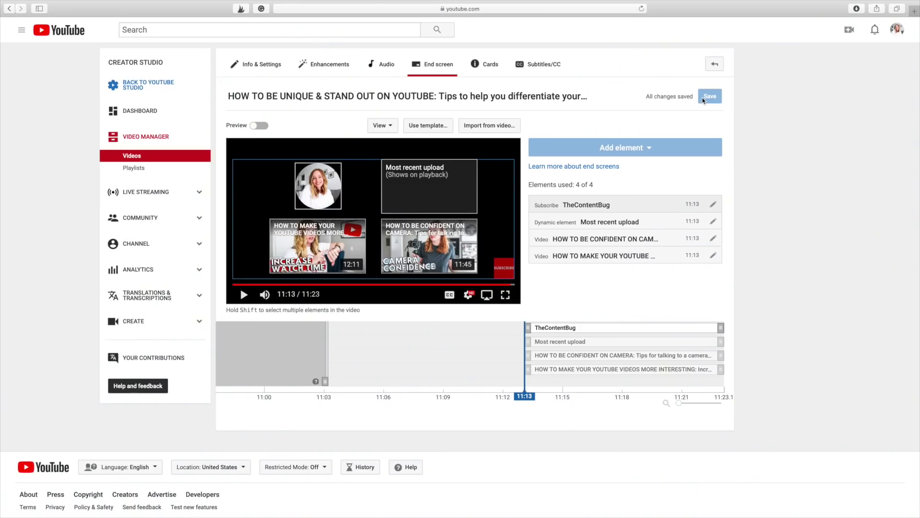
Step: Create a video card at 2:32 linking to a chosen upload
click(479, 67)
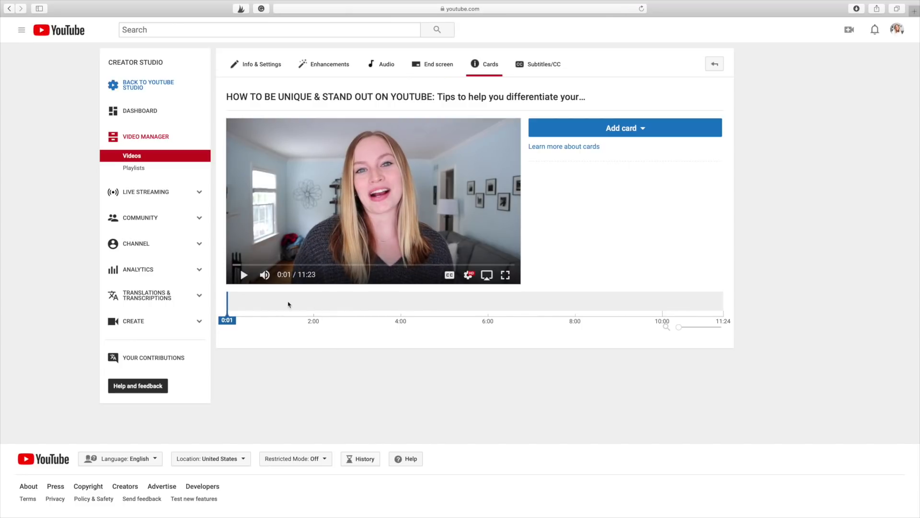
click(338, 305)
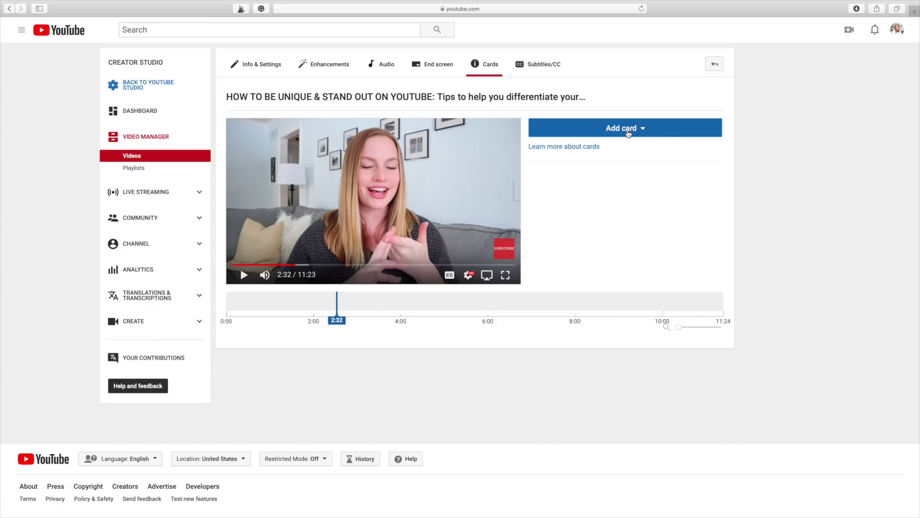
click(628, 131)
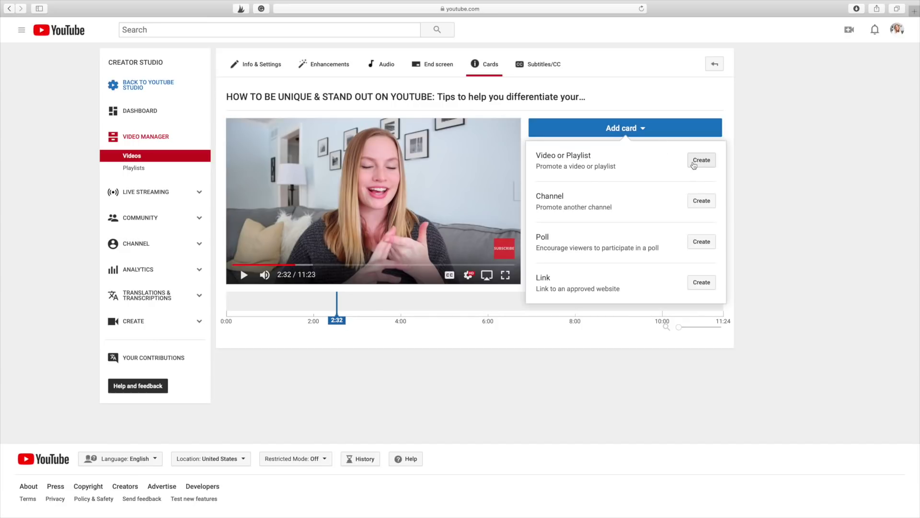
click(702, 160)
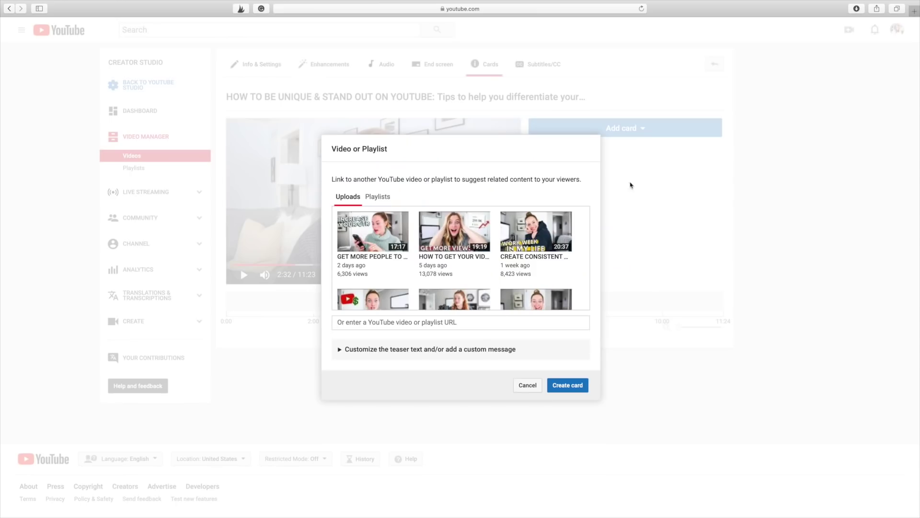
scroll(450, 249, down, 2)
scroll(455, 252, down, 3)
scroll(468, 261, down, 3)
scroll(468, 269, down, 1)
scroll(379, 237, up, 10)
click(559, 386)
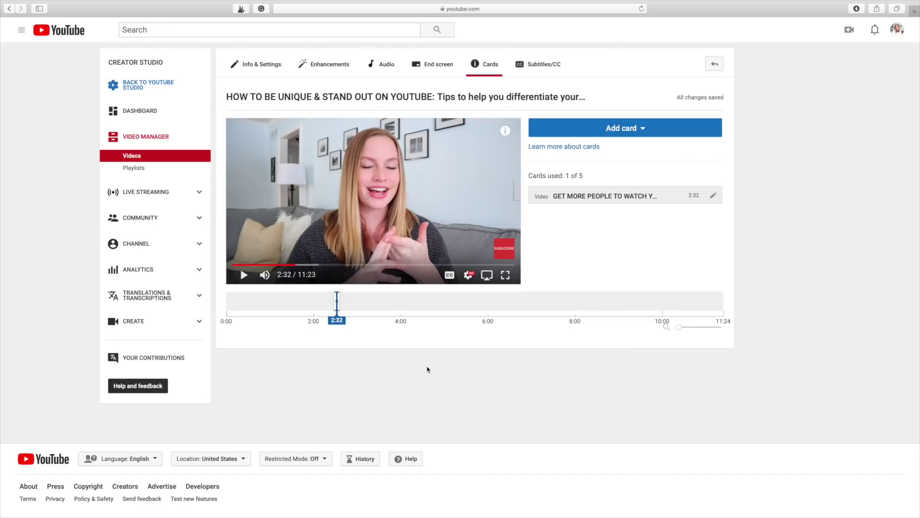
Step: Start a second video card at 5:29 with the camera-confidence video and reveal its custom message fields
click(468, 305)
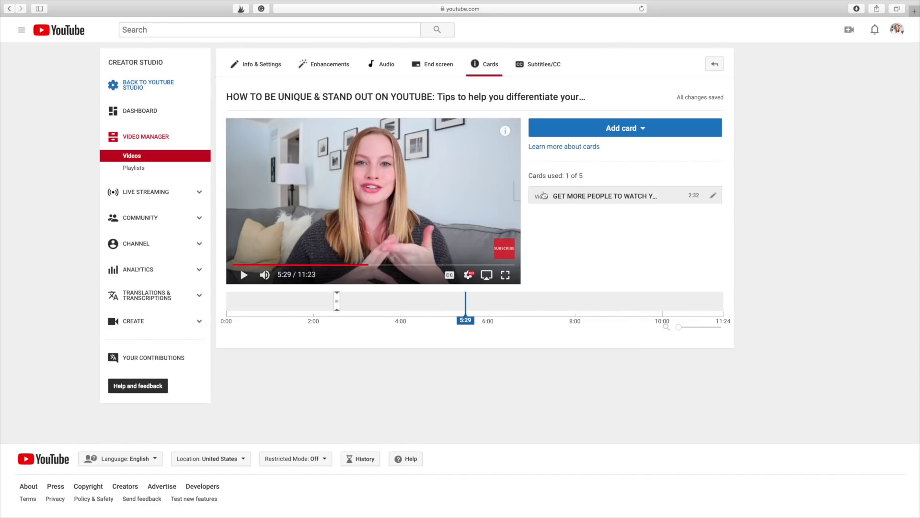
click(623, 128)
click(701, 159)
scroll(451, 254, down, 3)
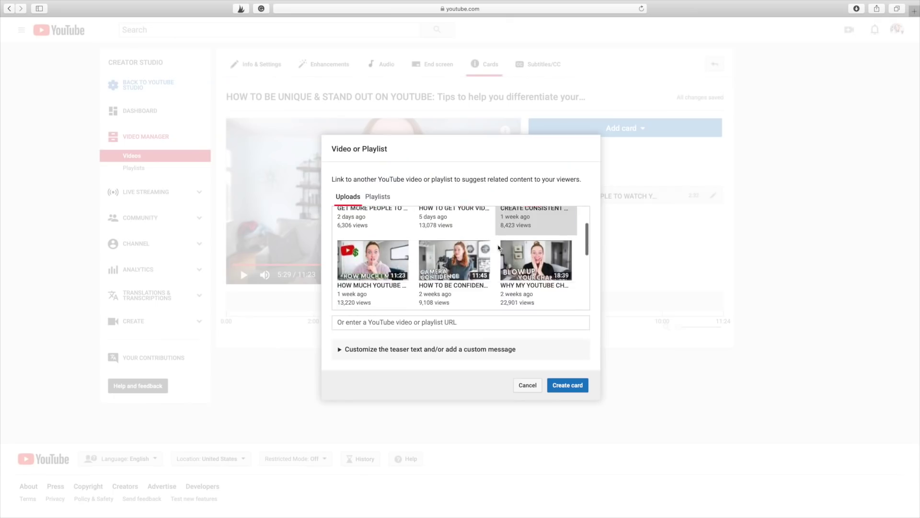
click(453, 249)
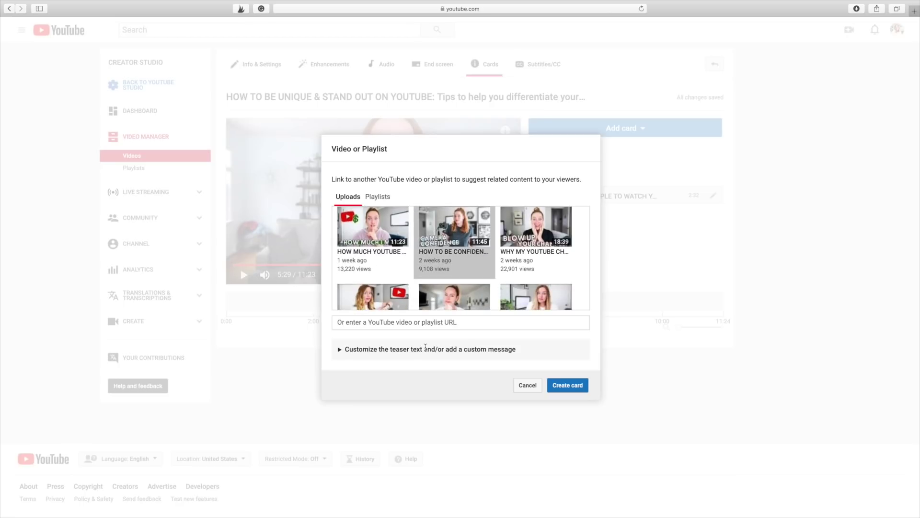
click(340, 350)
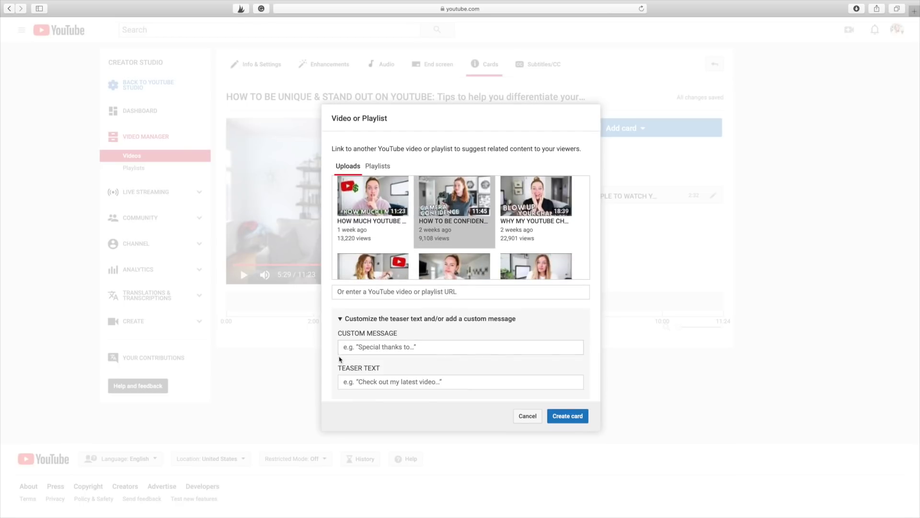